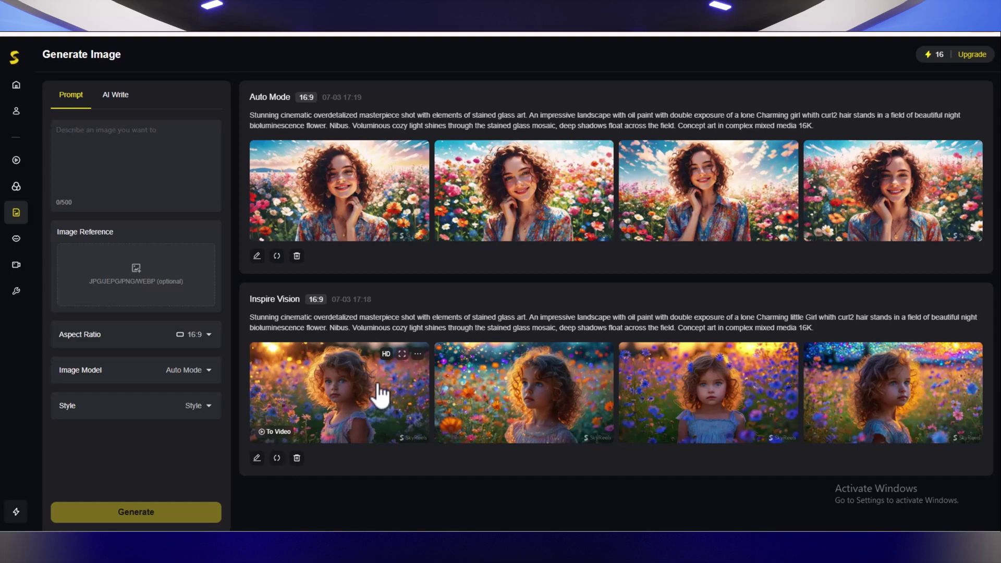
Browse the Inspire Vision girl images and download the first one
left_click(375, 396)
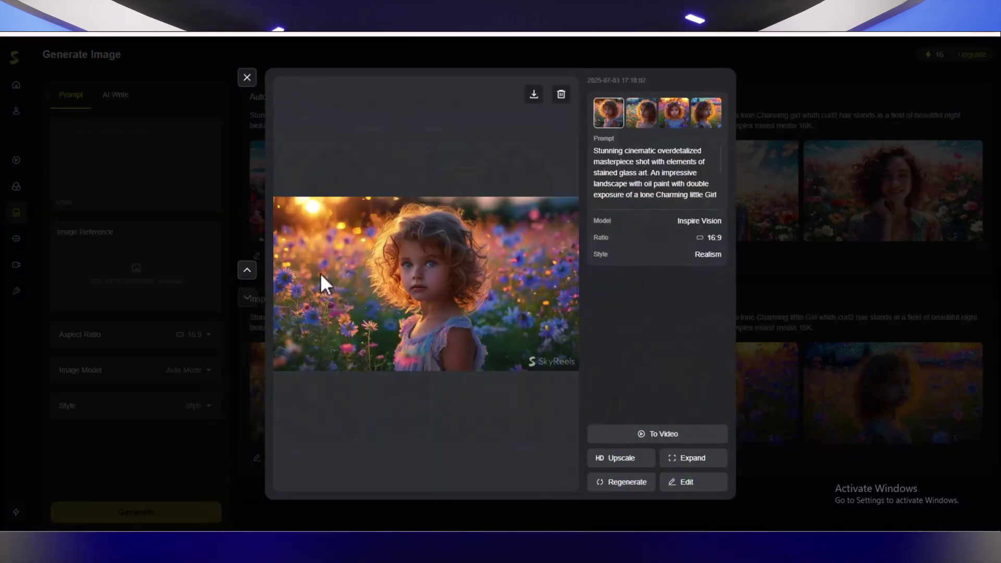
left_click(250, 281)
left_click(540, 421)
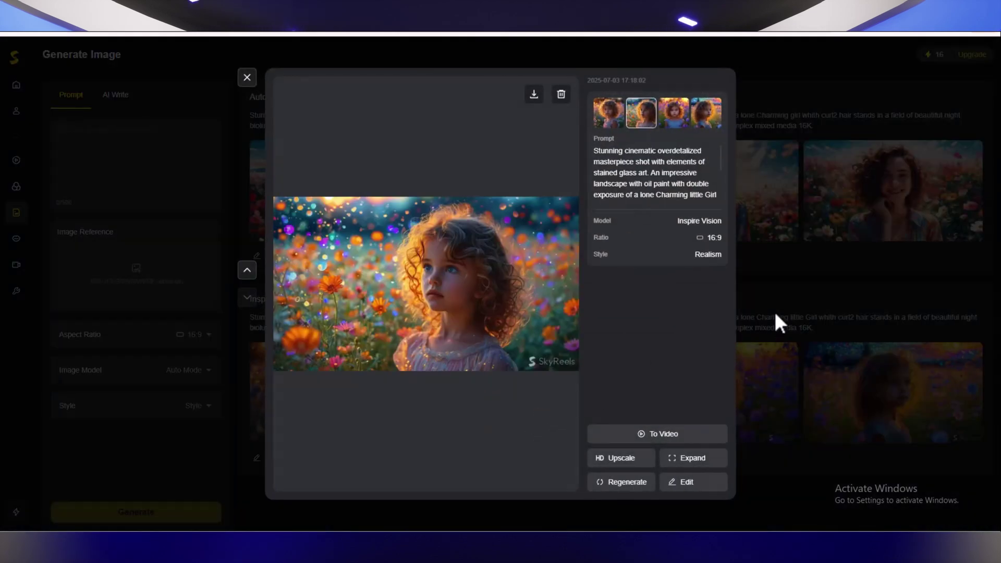
left_click(759, 371)
mouse_move(766, 391)
left_click(664, 388)
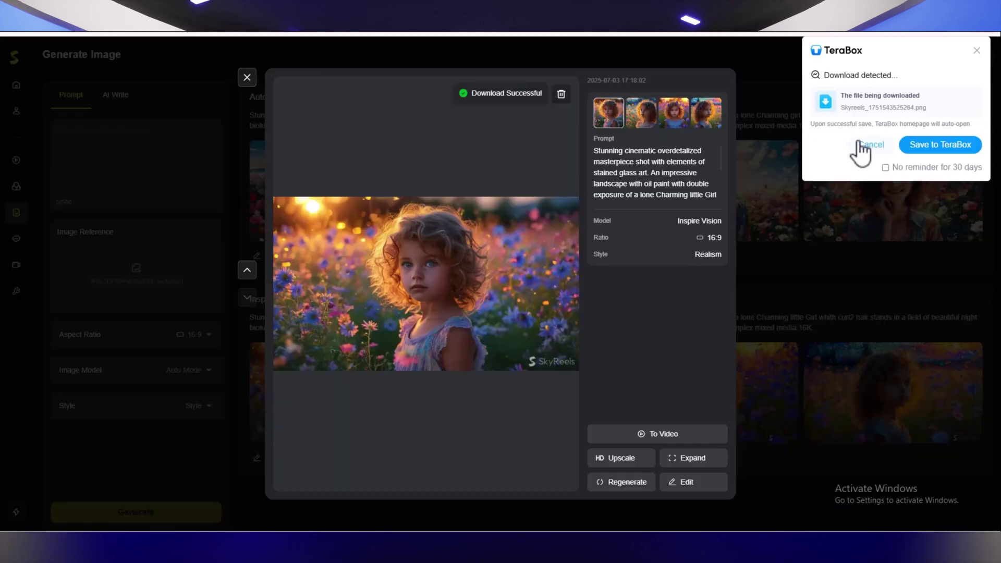
Close the image viewer and select the full Inspire Vision prompt text
key("Escape")
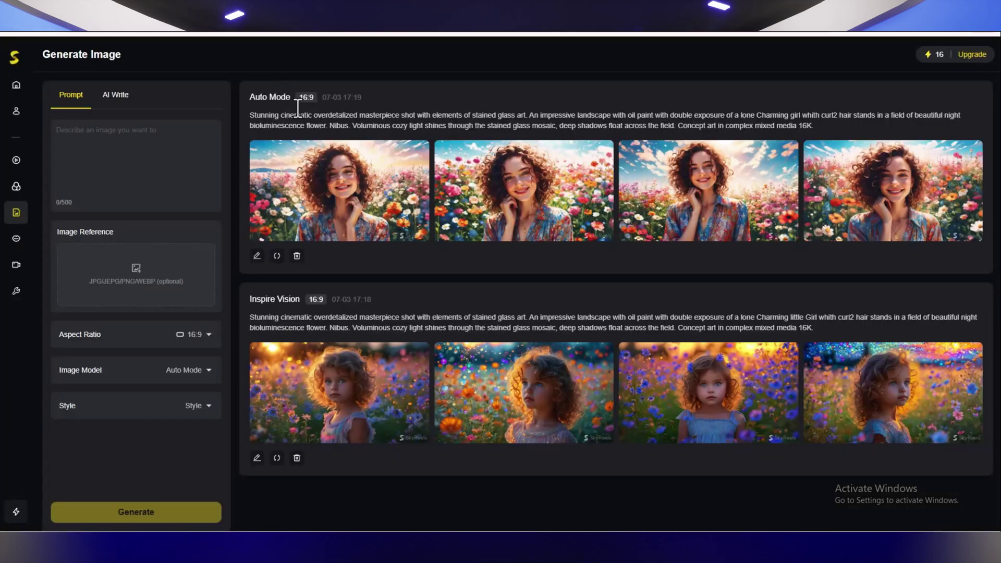
left_click_drag(250, 316, 623, 321)
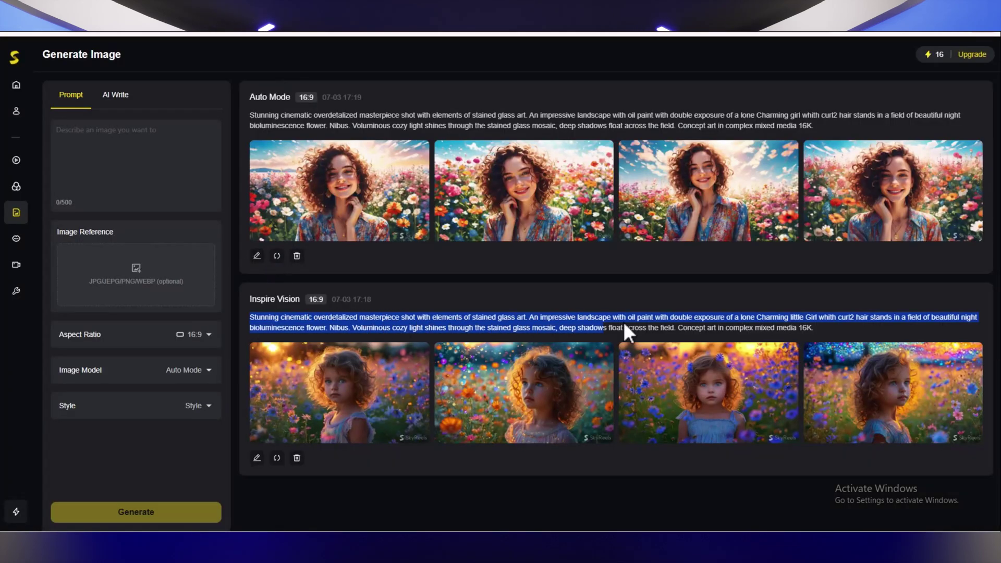
left_click_drag(738, 327, 736, 321)
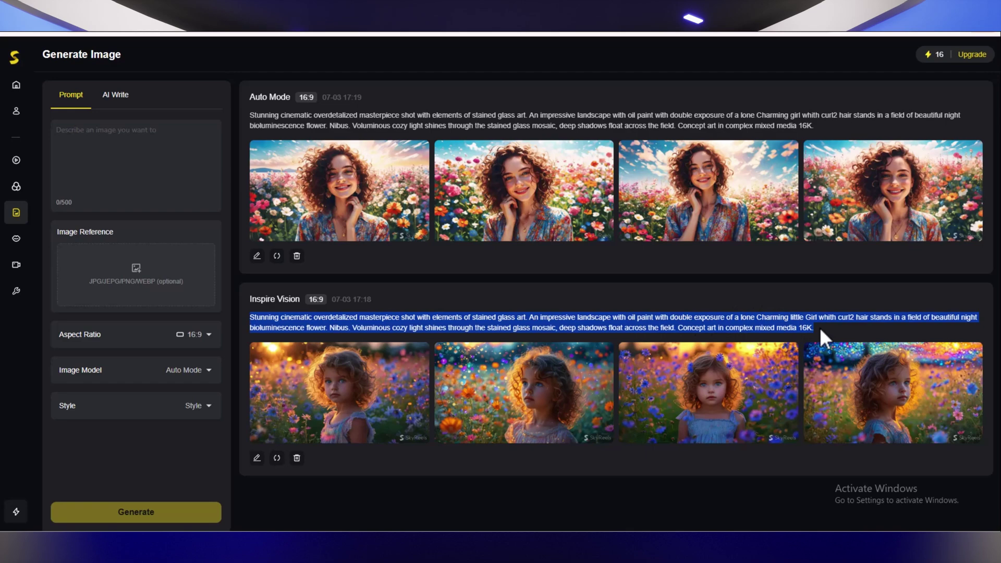
Select the entire stained-glass little-girl prompt message in the ChatGPT chat
left_click(779, 330)
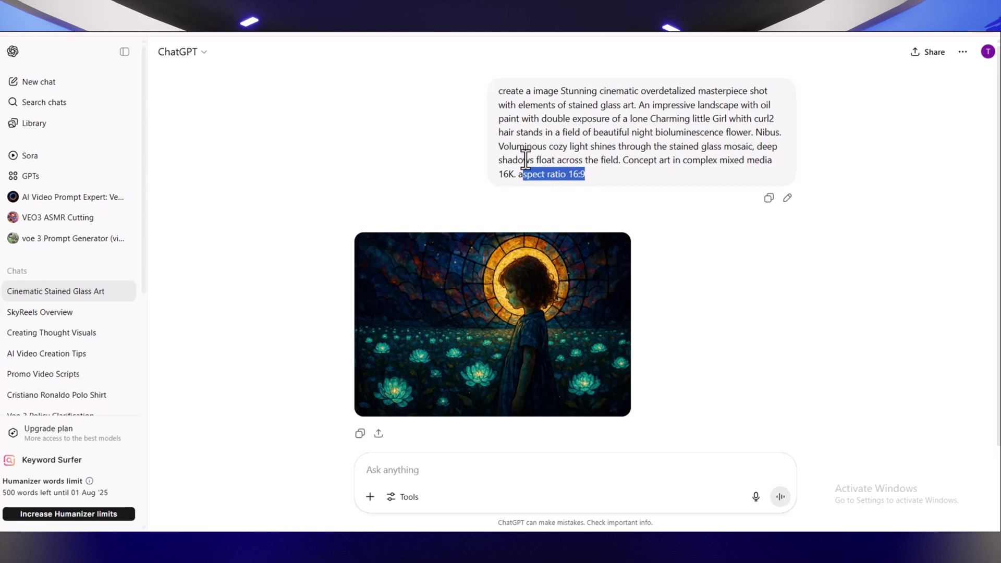
left_click_drag(526, 161, 497, 85)
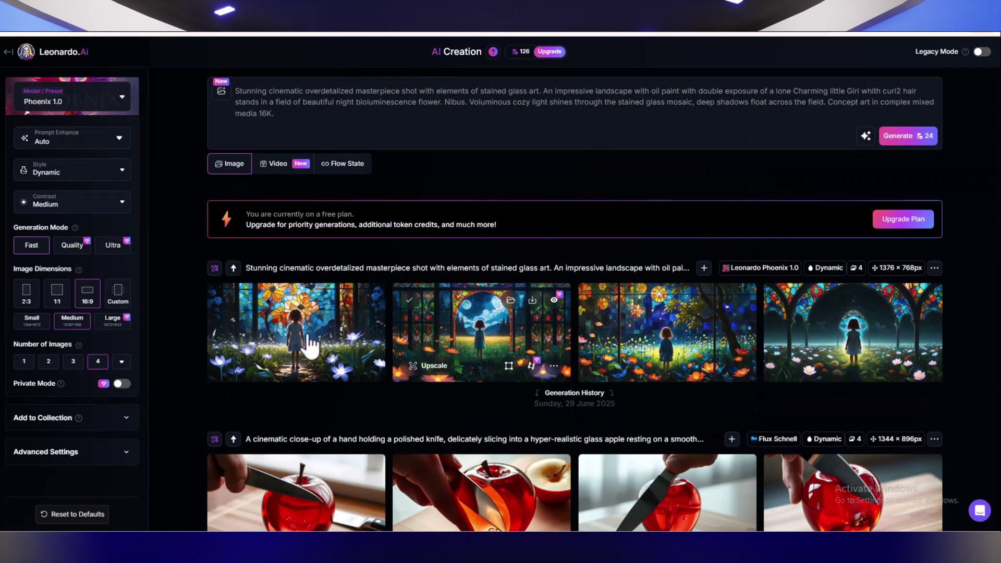
mouse_move(295, 333)
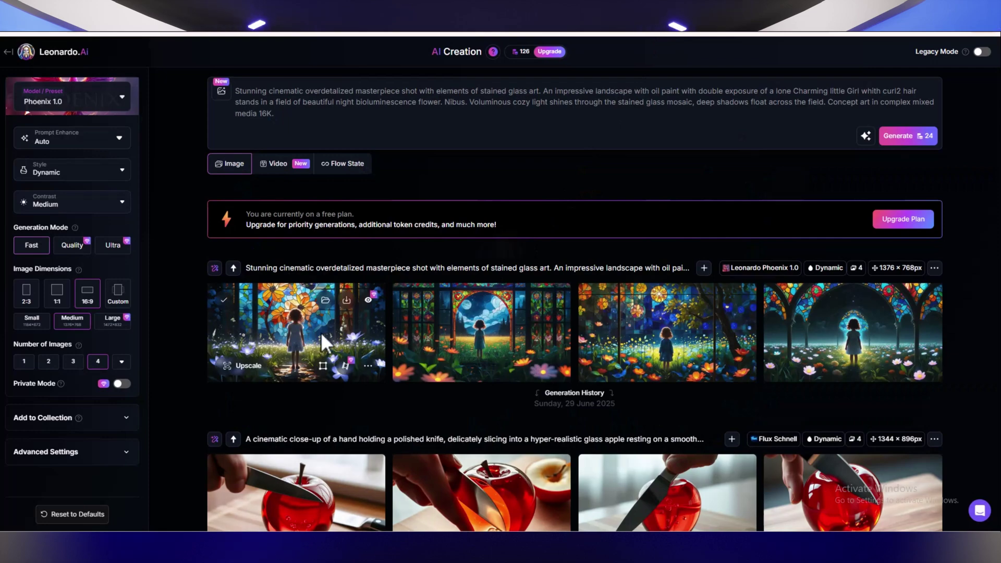
View the four Leonardo.Ai stained-glass girl images full-screen, ending on the fourth
left_click(324, 342)
scroll(572, 245, "up", 2)
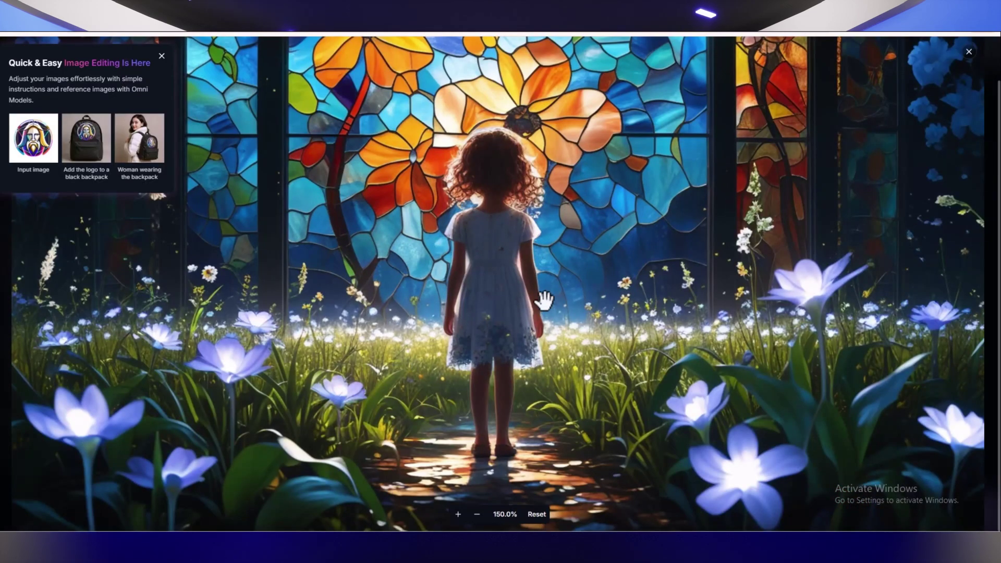
key("Right")
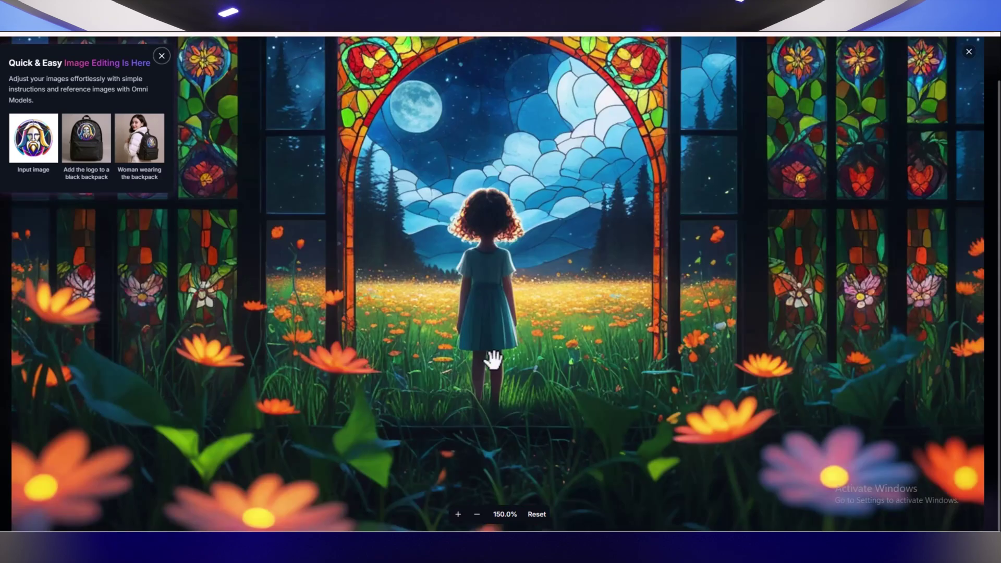
key("Right")
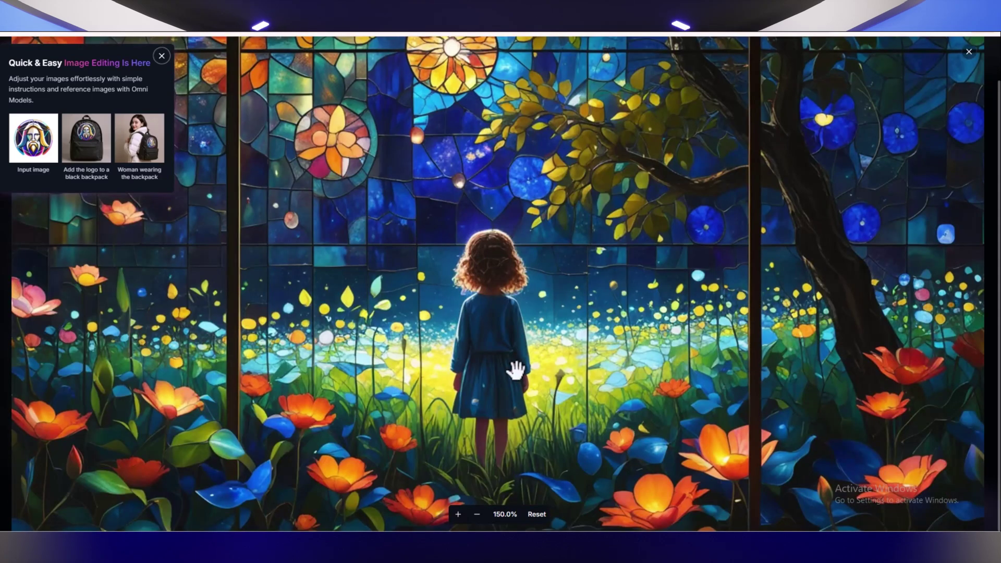
key("Right")
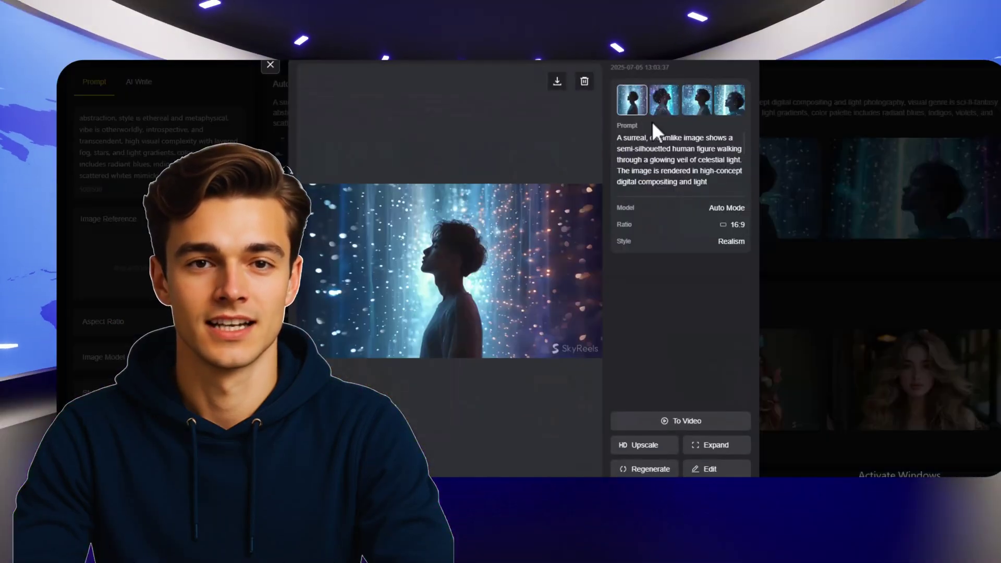
View the third and fourth silhouette images, then go to the SkyReels home page
left_click(690, 101)
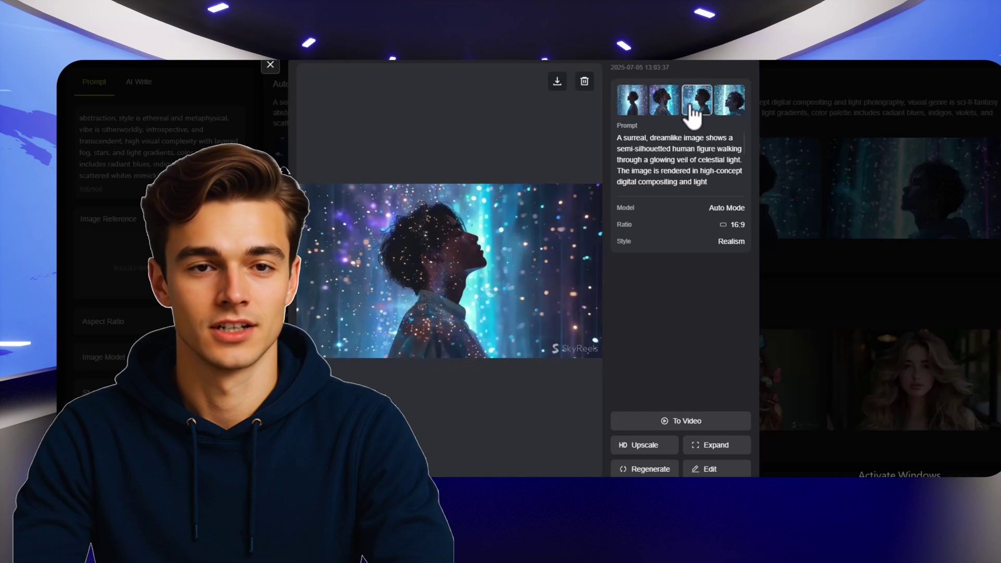
left_click(723, 104)
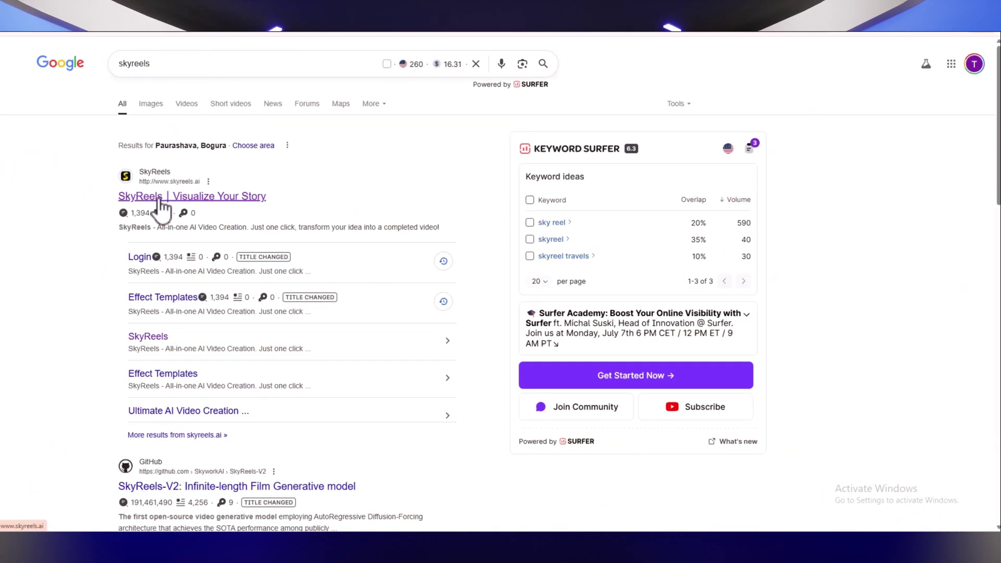
left_click(159, 198)
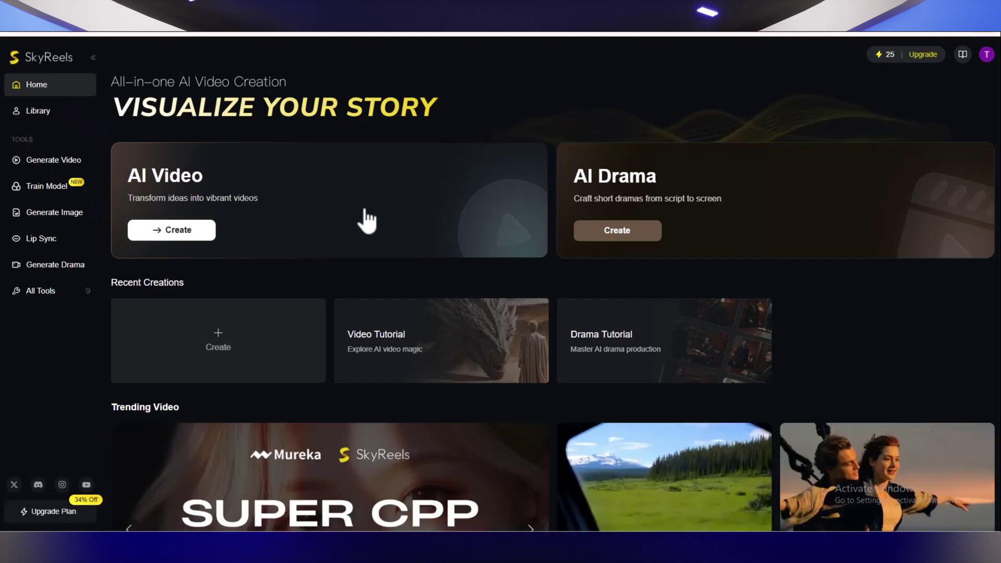
scroll(550, 233, "down", 1)
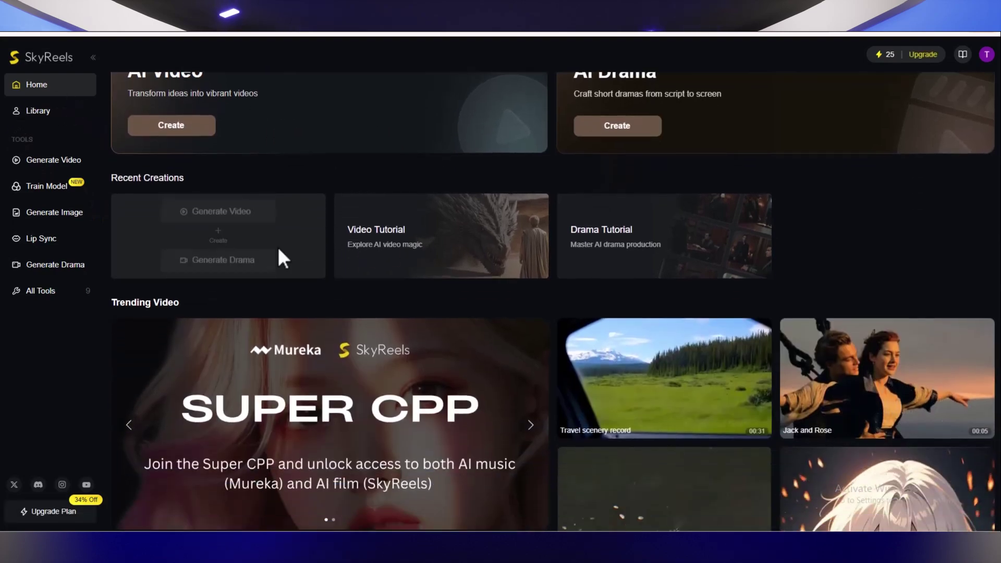
scroll(336, 251, "down", 1)
scroll(335, 250, "down", 1)
scroll(338, 254, "down", 1)
scroll(339, 253, "up", 3)
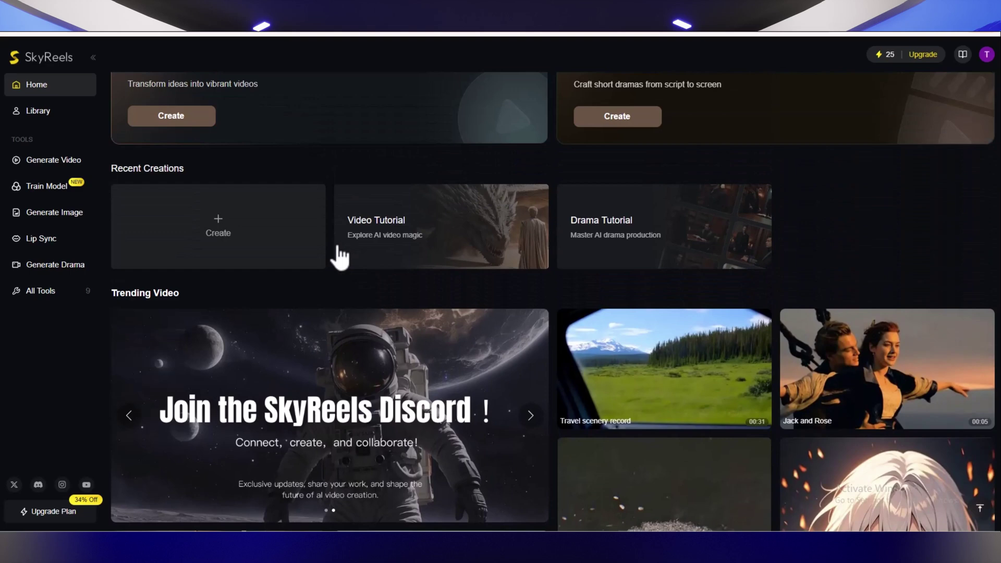
scroll(335, 257, "up", 1)
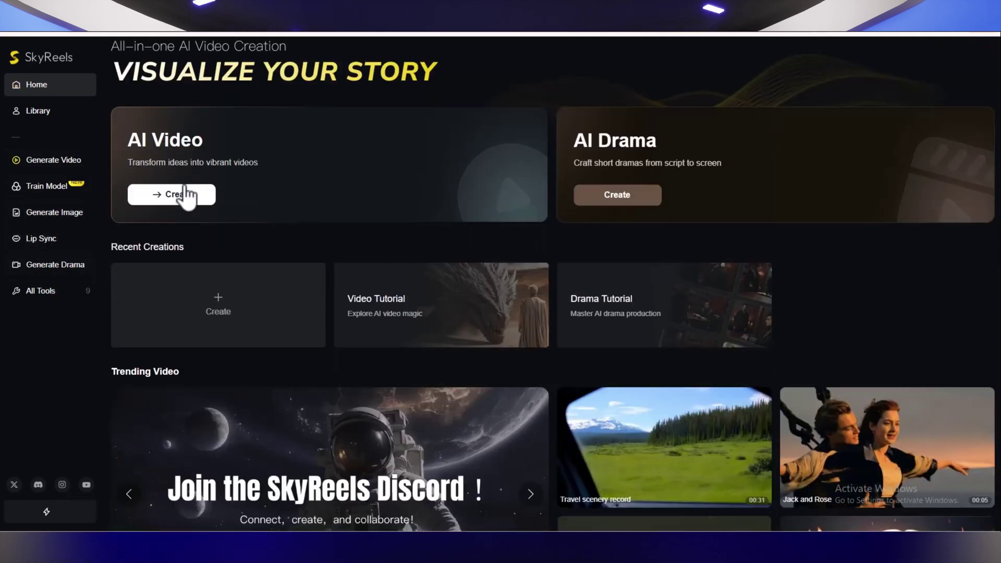
Look at the AI Video creation page, then go to Generate Image
left_click(176, 229)
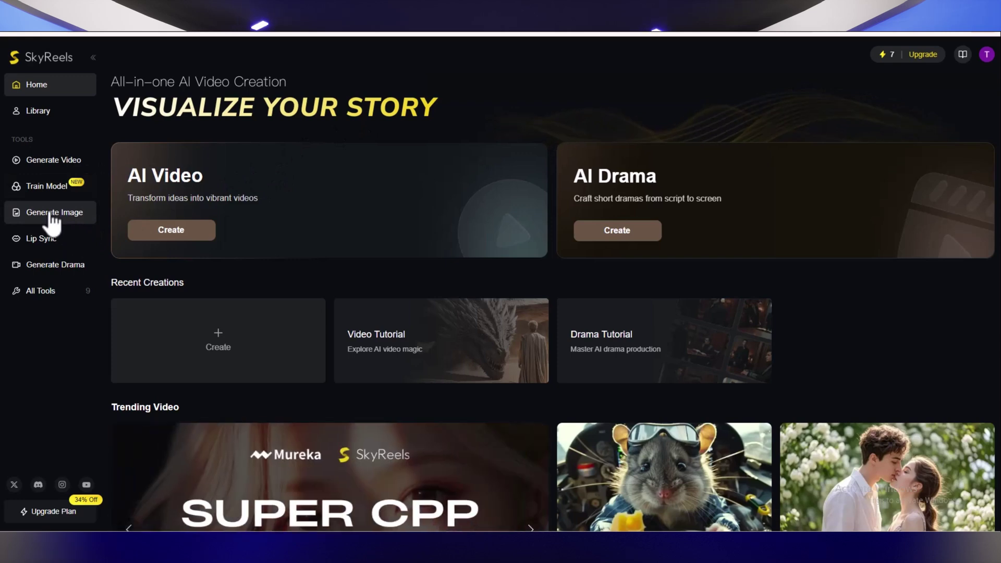
left_click(52, 219)
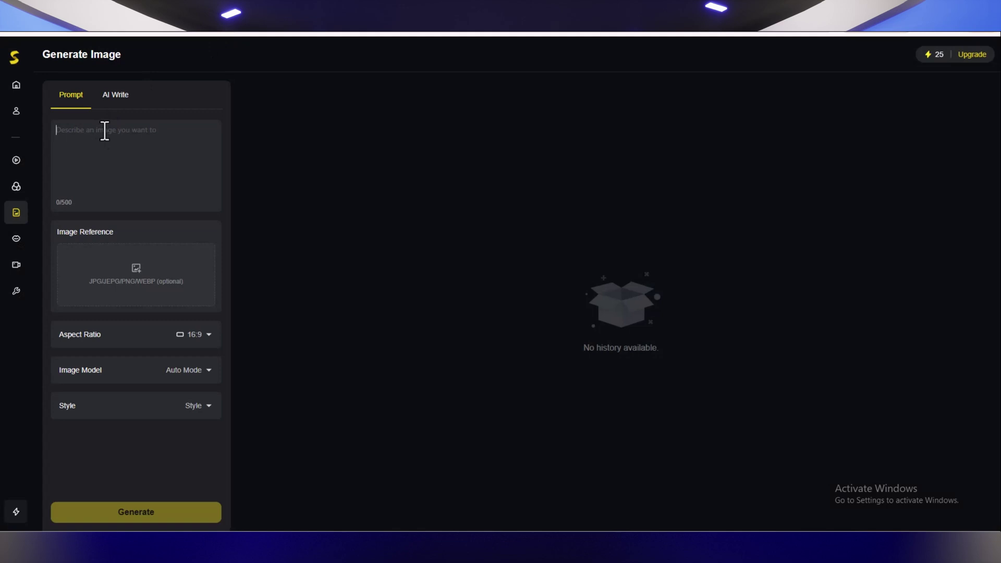
Paste the curly-haired girl flower-field prompt and choose Inspire Vision with Realistic style
key("ctrl+v")
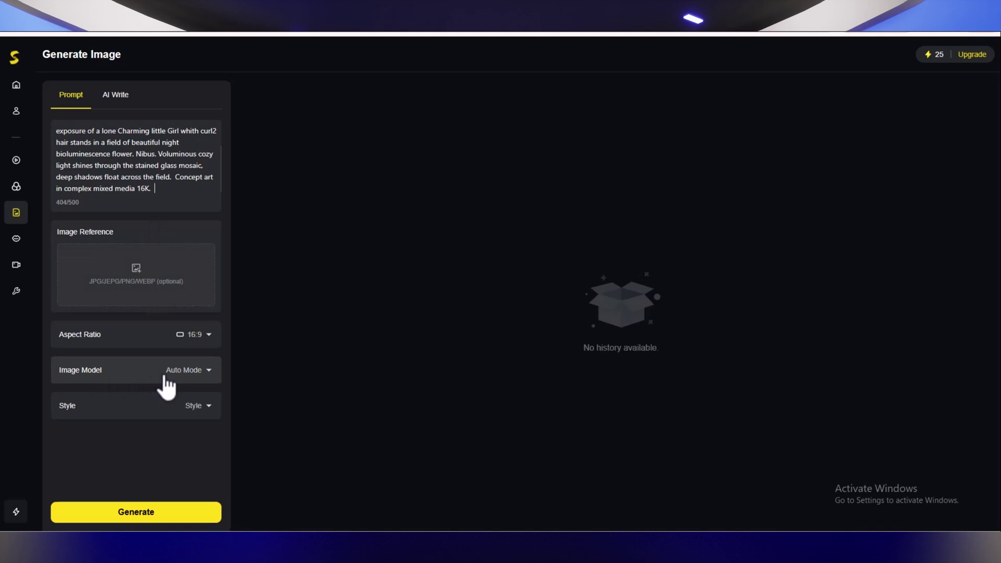
left_click(181, 383)
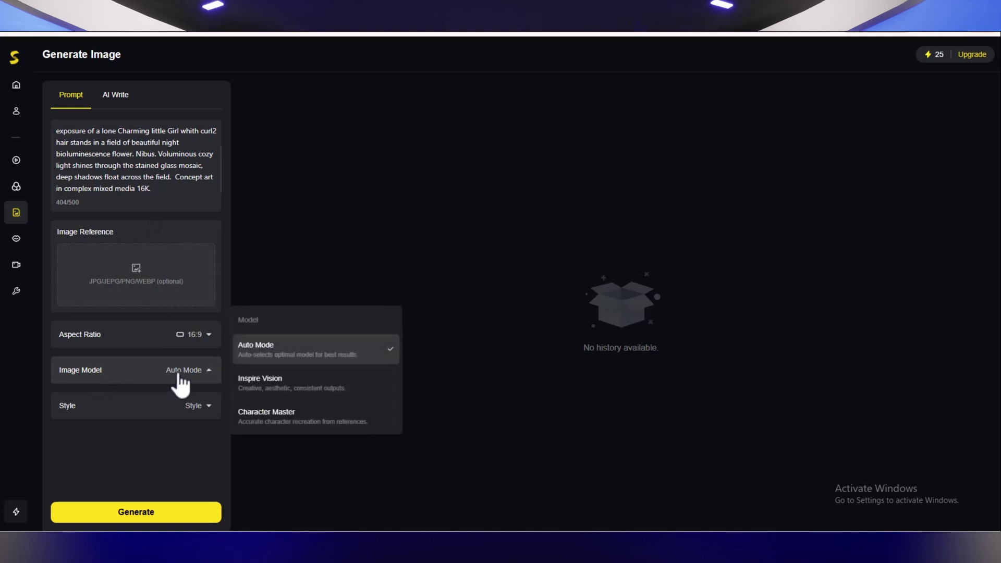
left_click(291, 389)
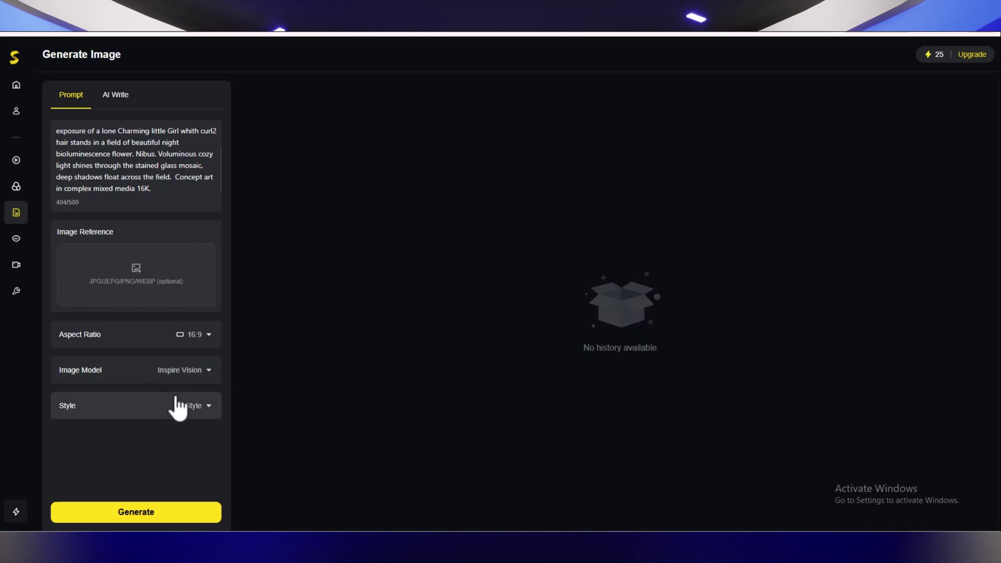
left_click(195, 416)
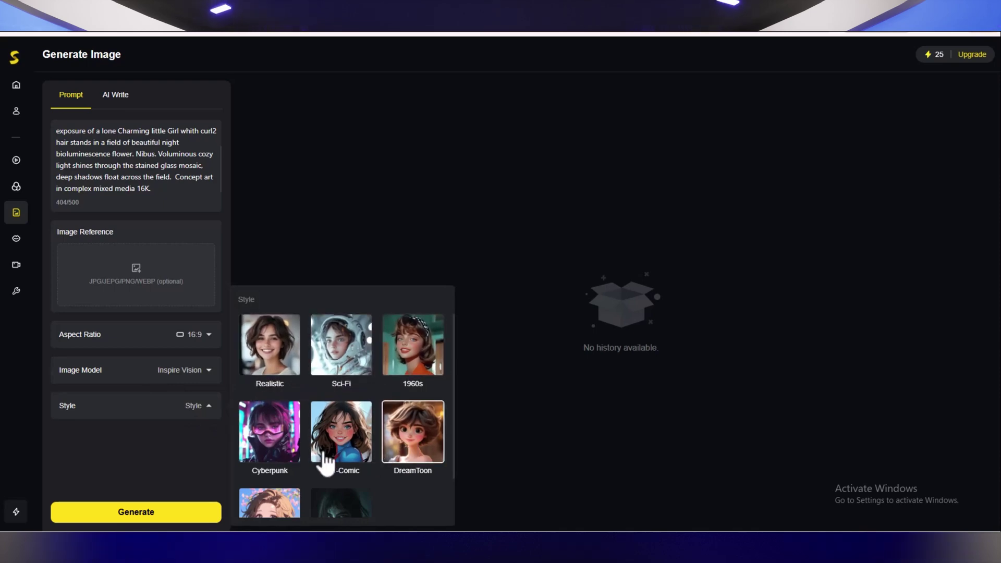
scroll(266, 462, "down", 1)
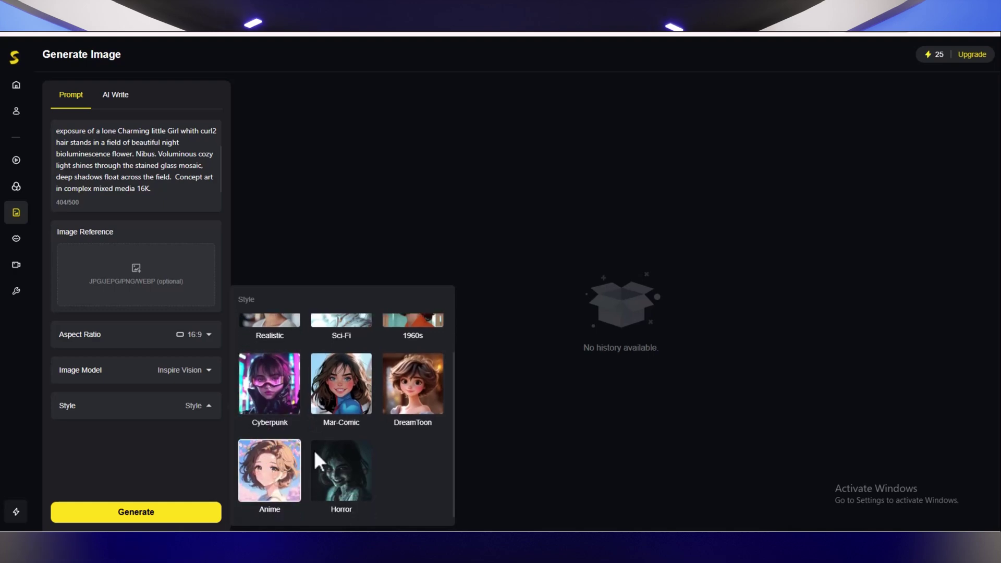
scroll(344, 468, "up", 1)
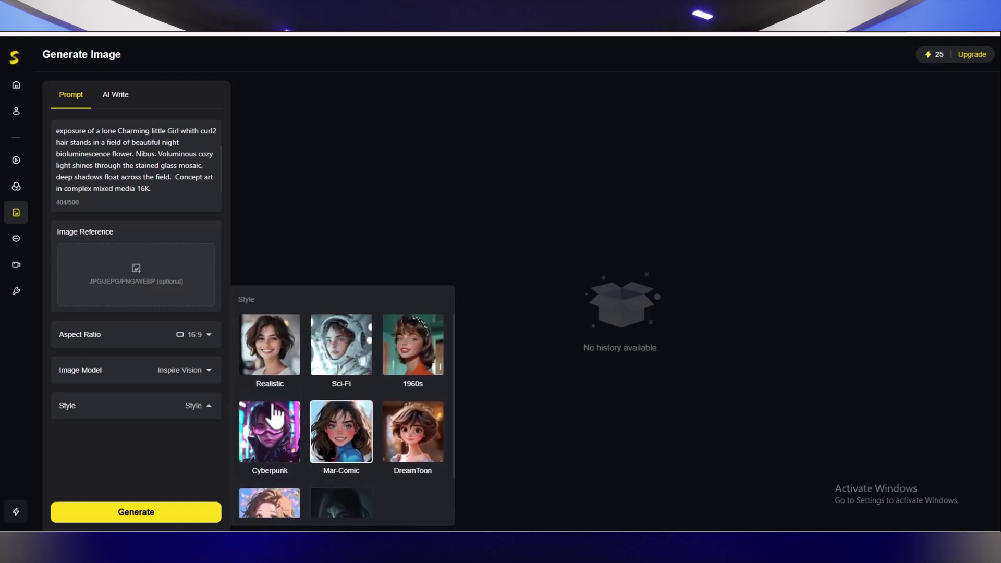
left_click(270, 366)
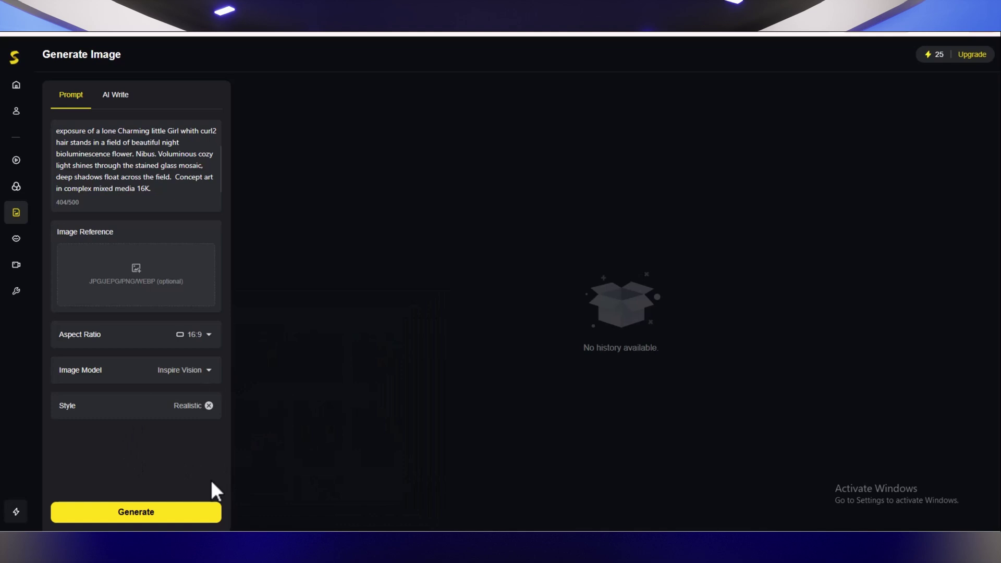
Generate four Inspire Vision girl images and preview the first one enlarged
left_click(146, 512)
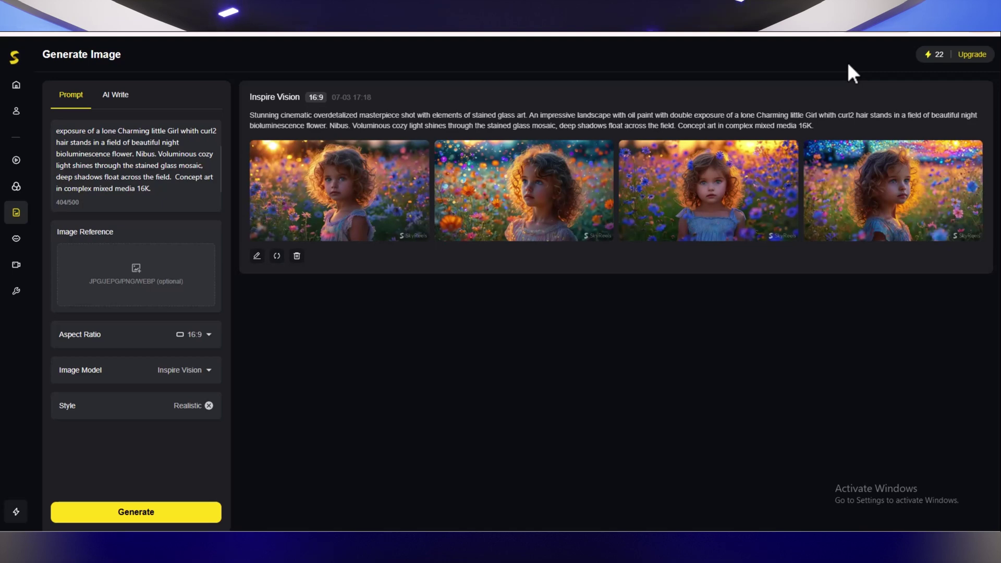
left_click(353, 215)
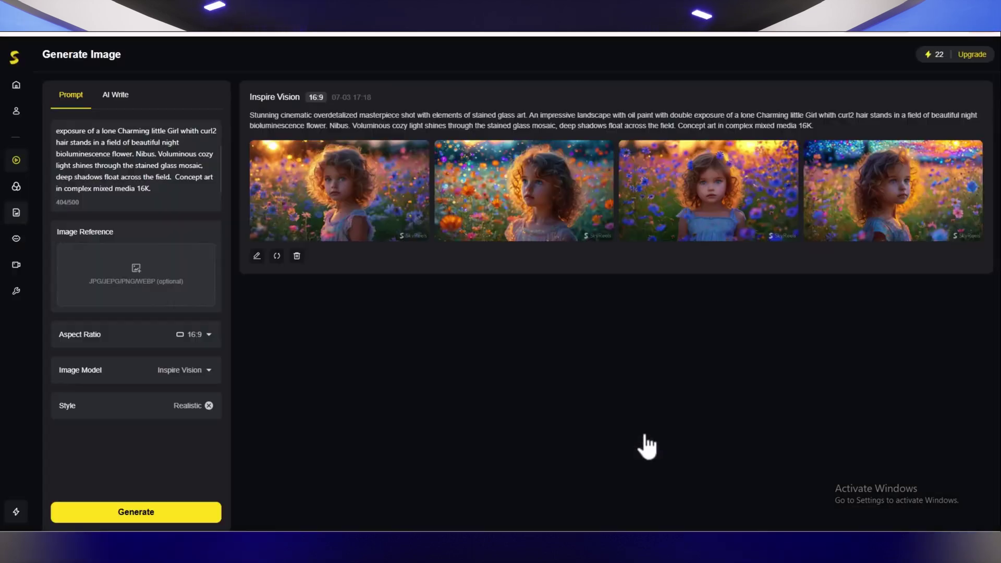
Attach Screenshot_252 as the entire-image reference and paste the flower-field prompt from clipboard history
left_click(125, 278)
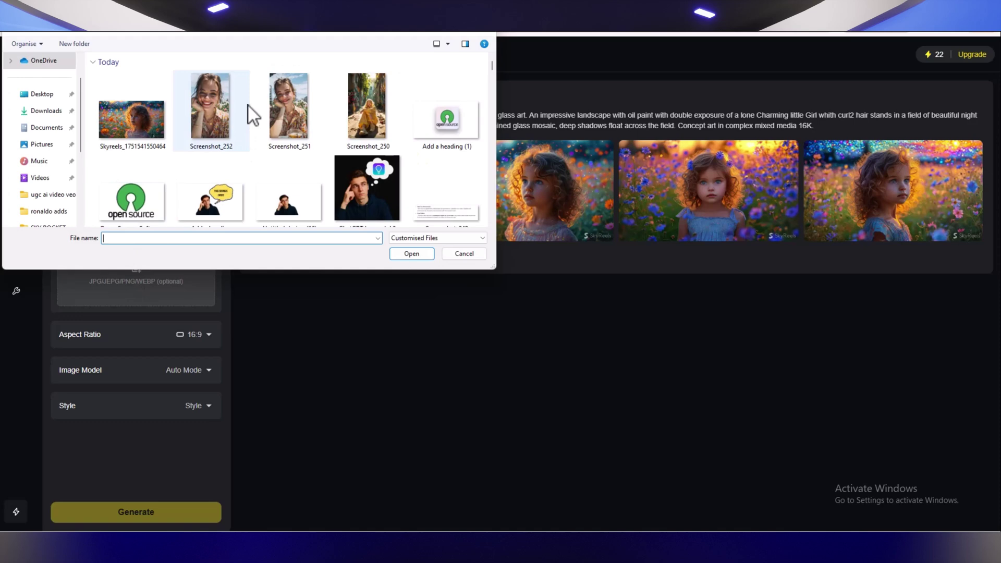
left_click(219, 110)
double_click(218, 109)
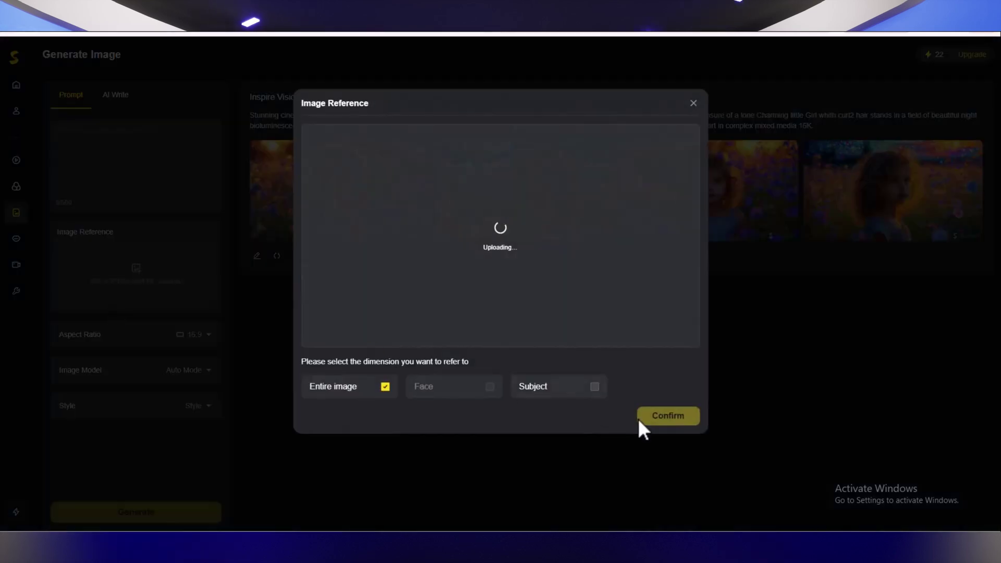
left_click(669, 418)
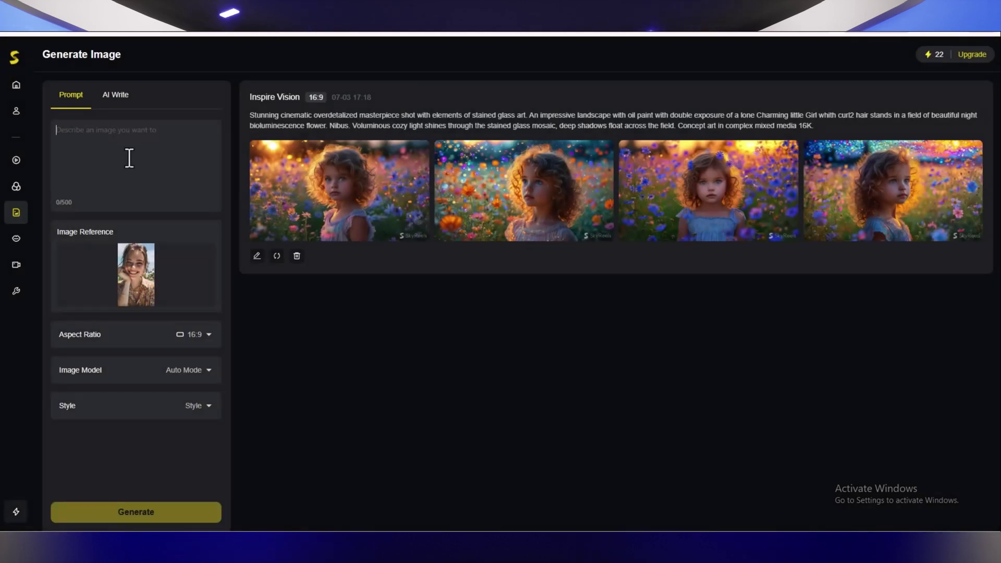
key("super+v")
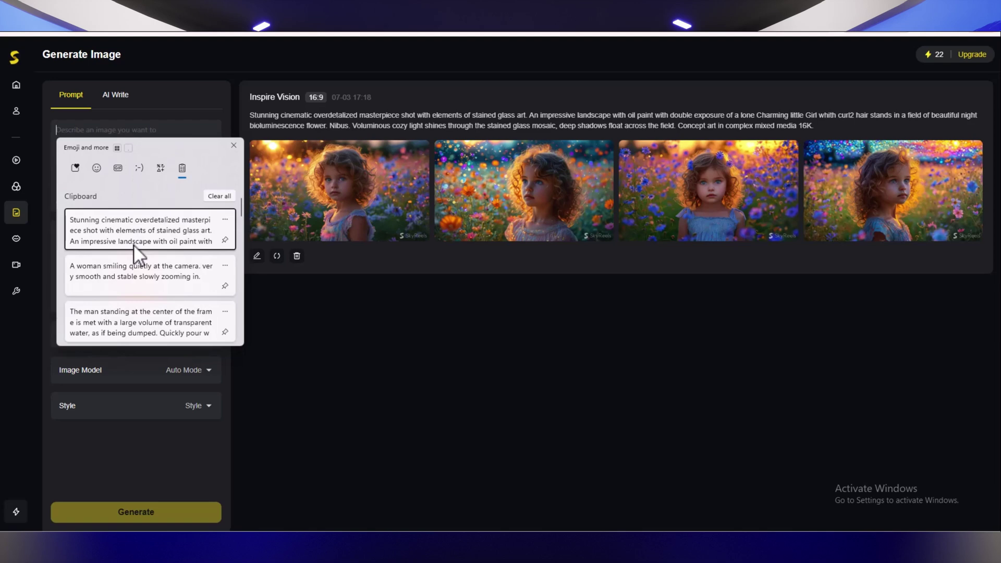
left_click(134, 241)
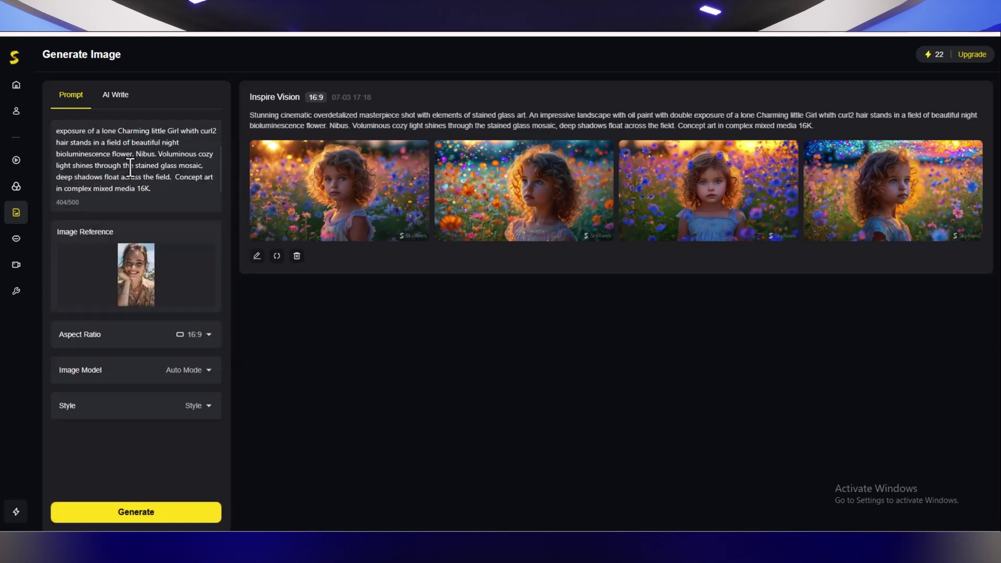
Generate the reference-photo Auto Mode images and preview the first two enlarged
left_click(162, 516)
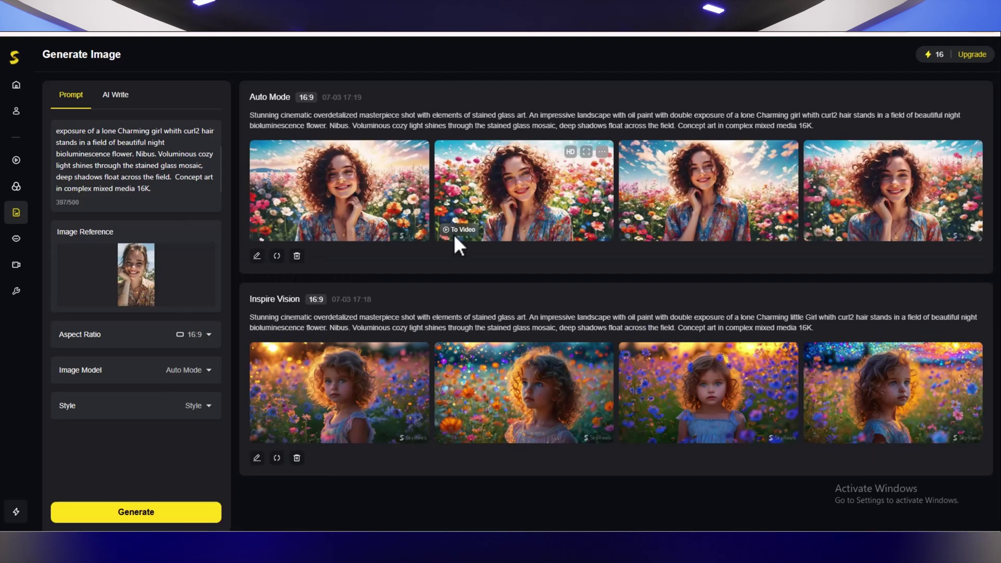
mouse_move(136, 274)
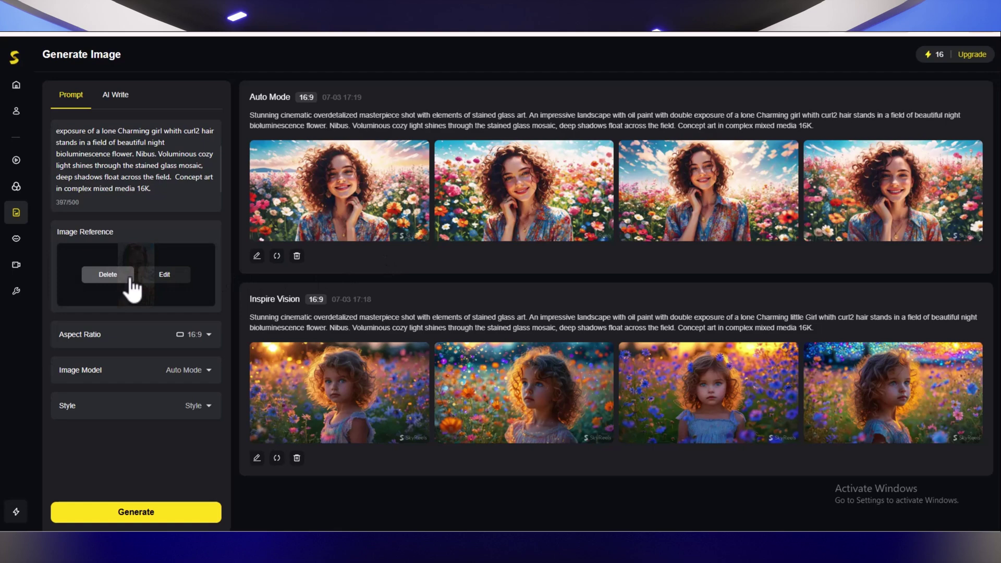
left_click(364, 224)
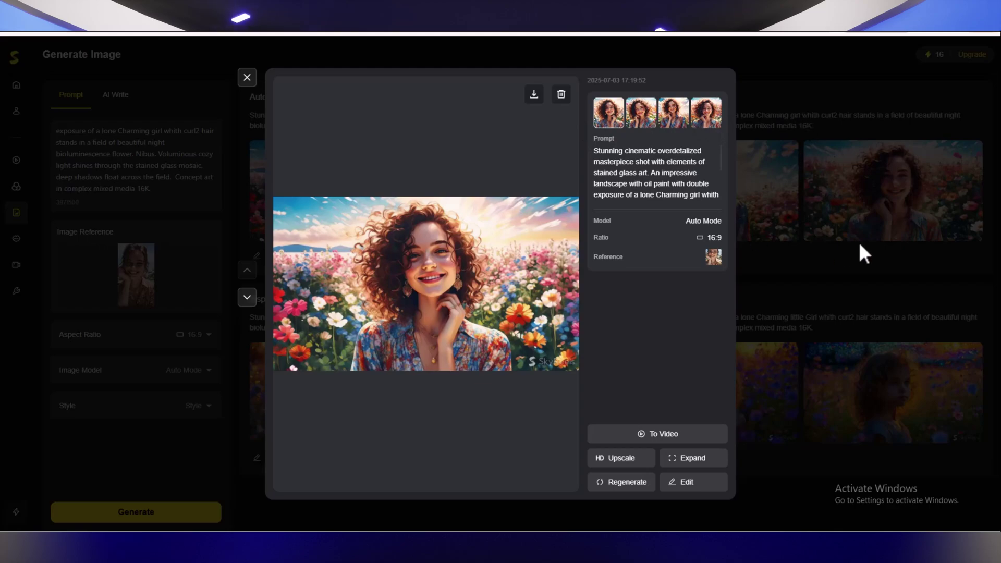
left_click(849, 263)
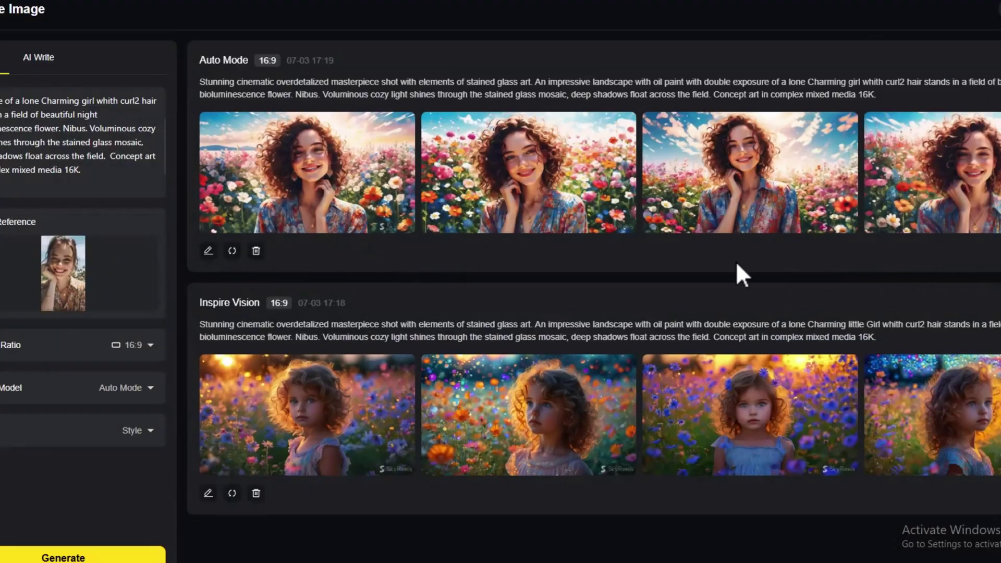
left_click(547, 173)
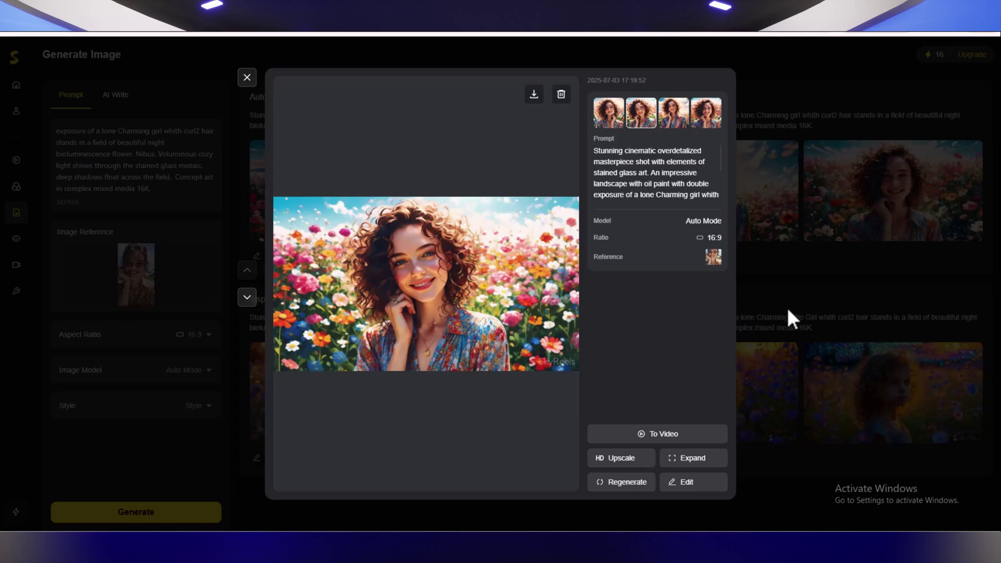
left_click(801, 223)
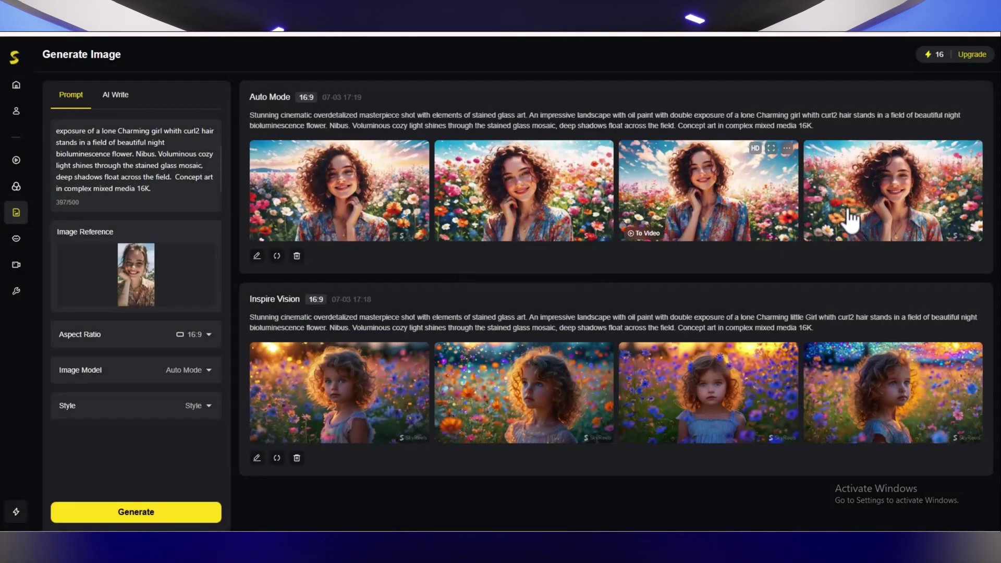